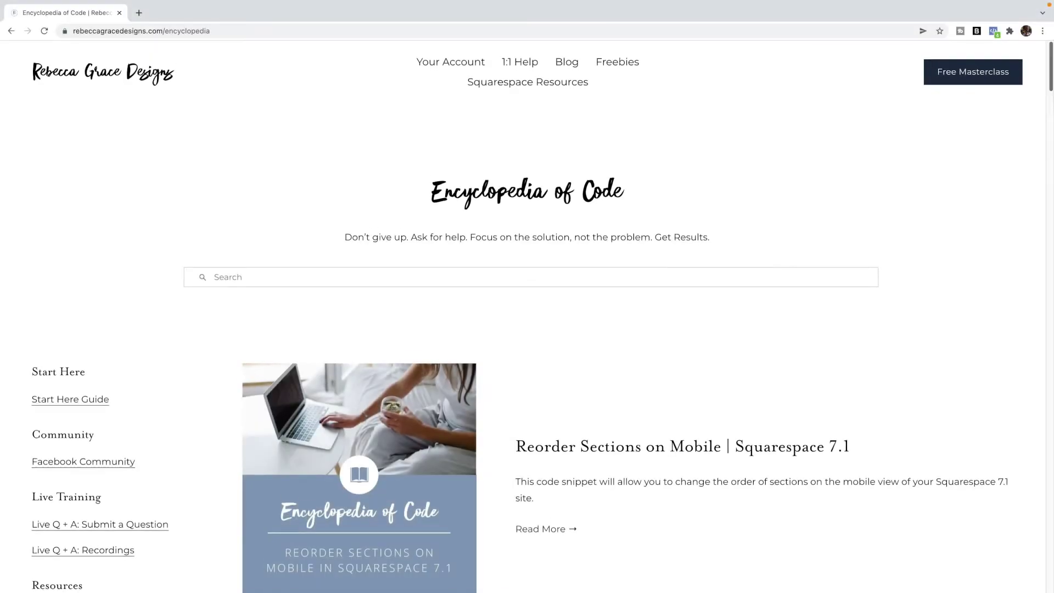
scroll(527, 330, "down", 2)
scroll(528, 329, "down", 2)
scroll(528, 330, "down", 1)
scroll(527, 330, "down", 2)
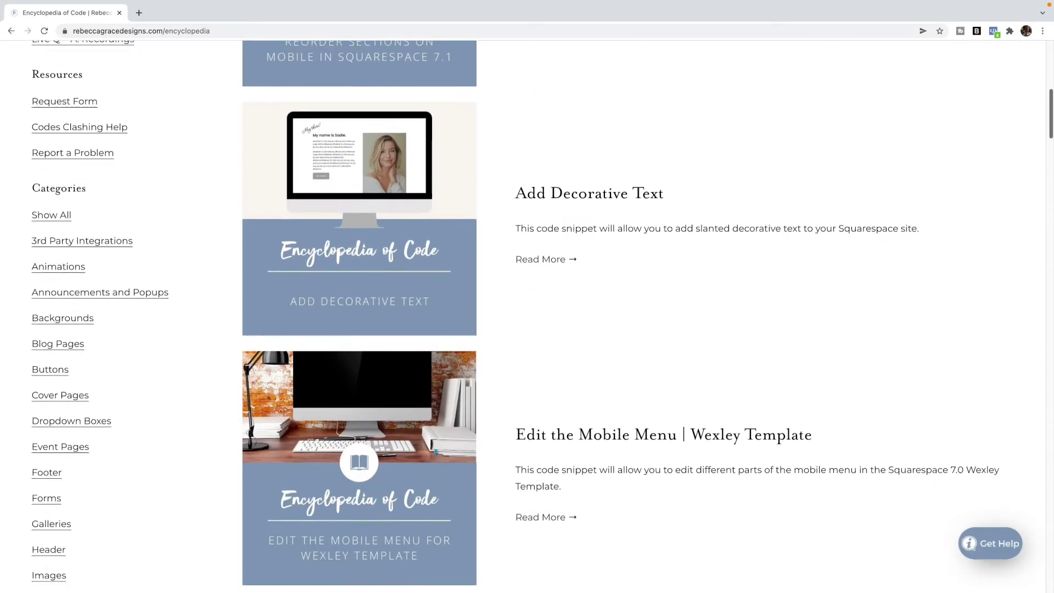
scroll(528, 330, "down", 1)
scroll(528, 330, "down", 3)
scroll(528, 330, "down", 1)
scroll(528, 329, "down", 3)
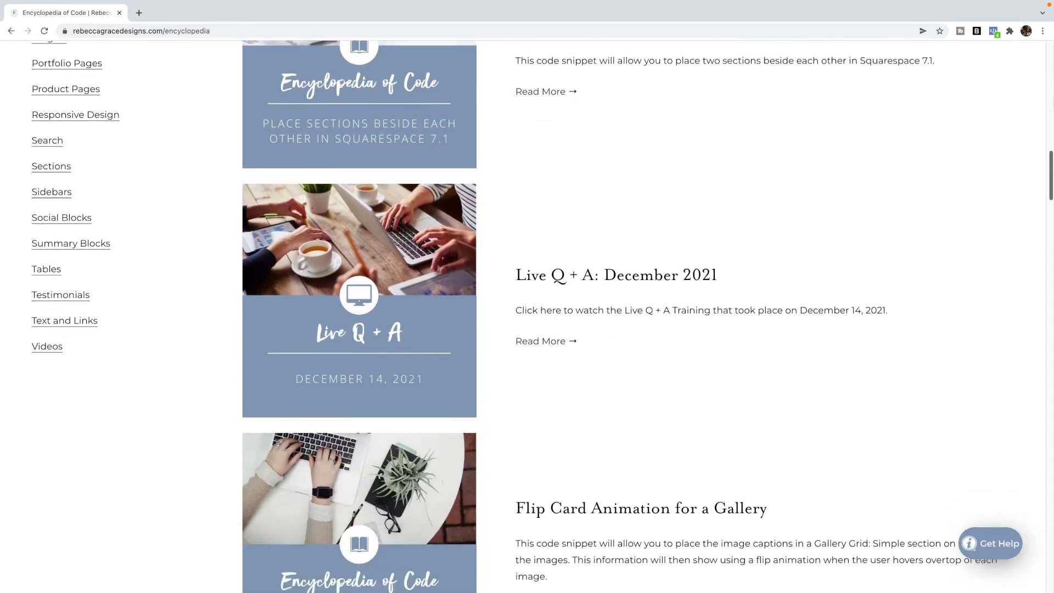
scroll(527, 330, "down", 1)
scroll(528, 330, "down", 3)
scroll(527, 330, "down", 1)
scroll(527, 330, "down", 3)
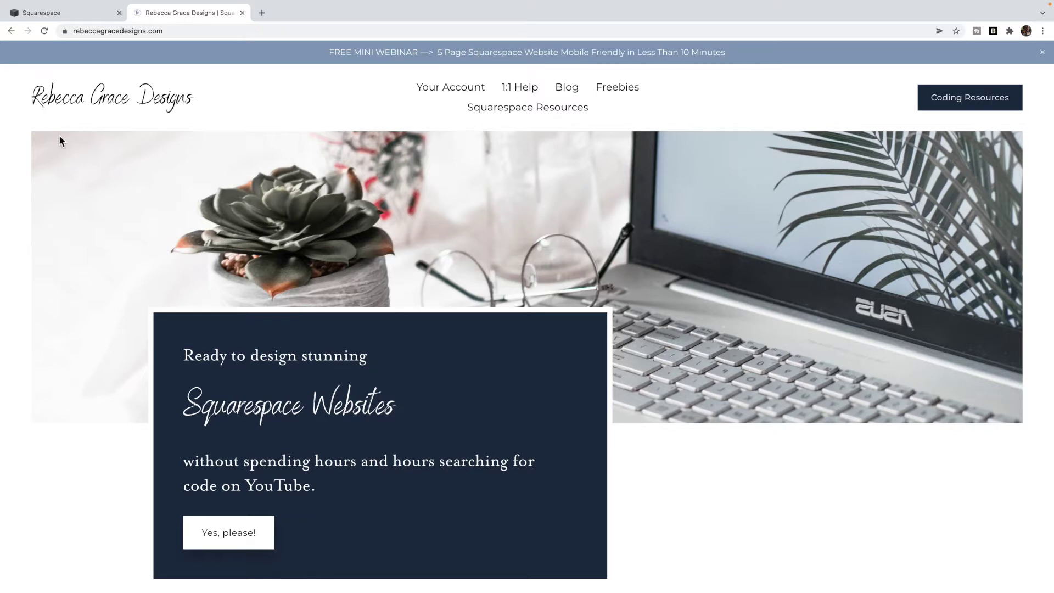
scroll(385, 222, "down", 2)
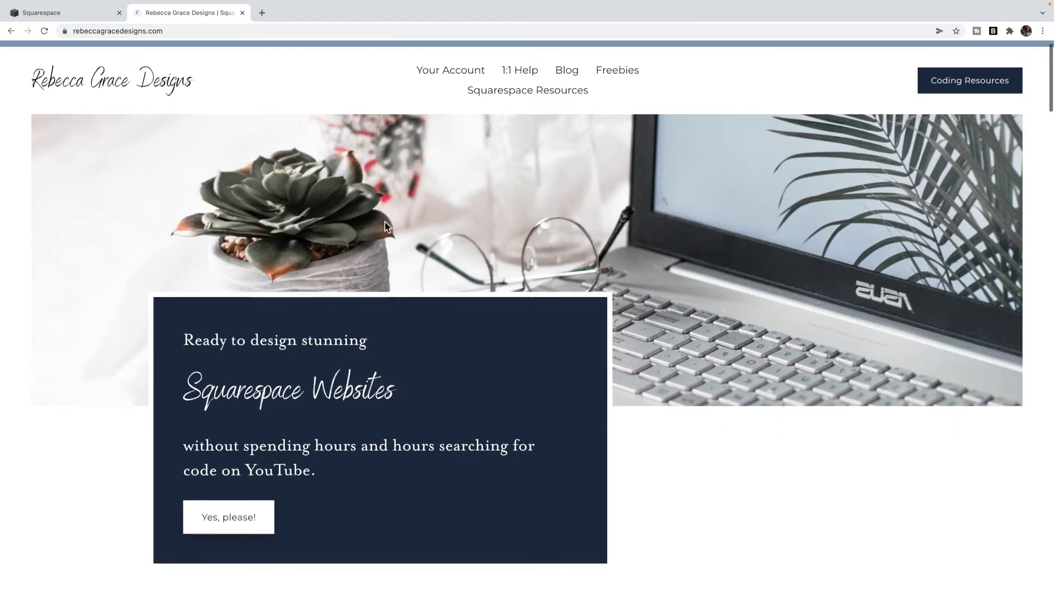
scroll(384, 221, "down", 10)
scroll(385, 220, "down", 5)
scroll(385, 221, "down", 10)
scroll(385, 226, "down", 5)
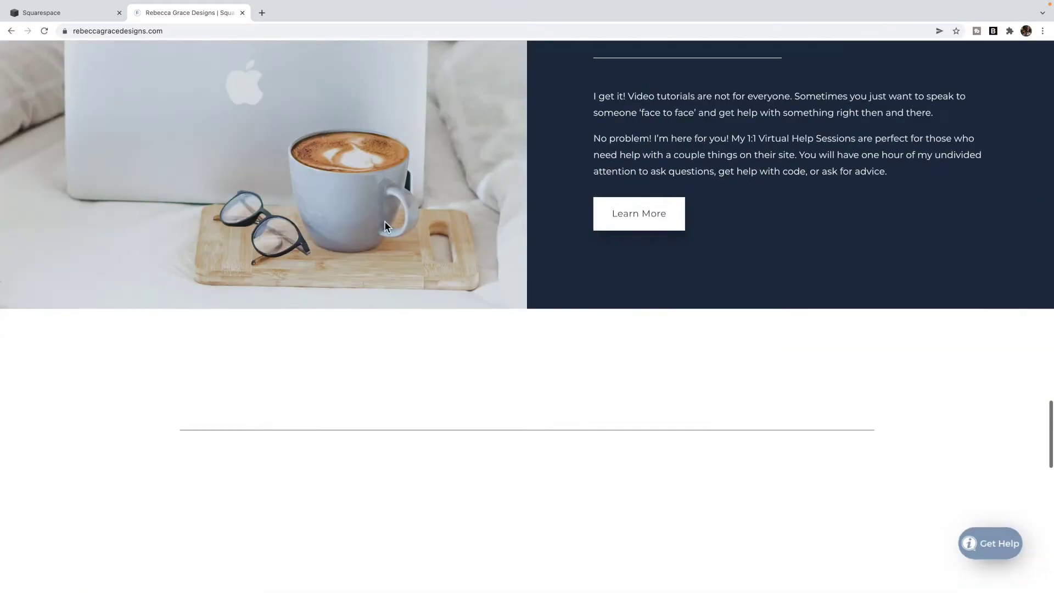
scroll(385, 226, "down", 5)
scroll(385, 226, "down", 5)
scroll(385, 225, "down", 3)
scroll(385, 221, "up", 2)
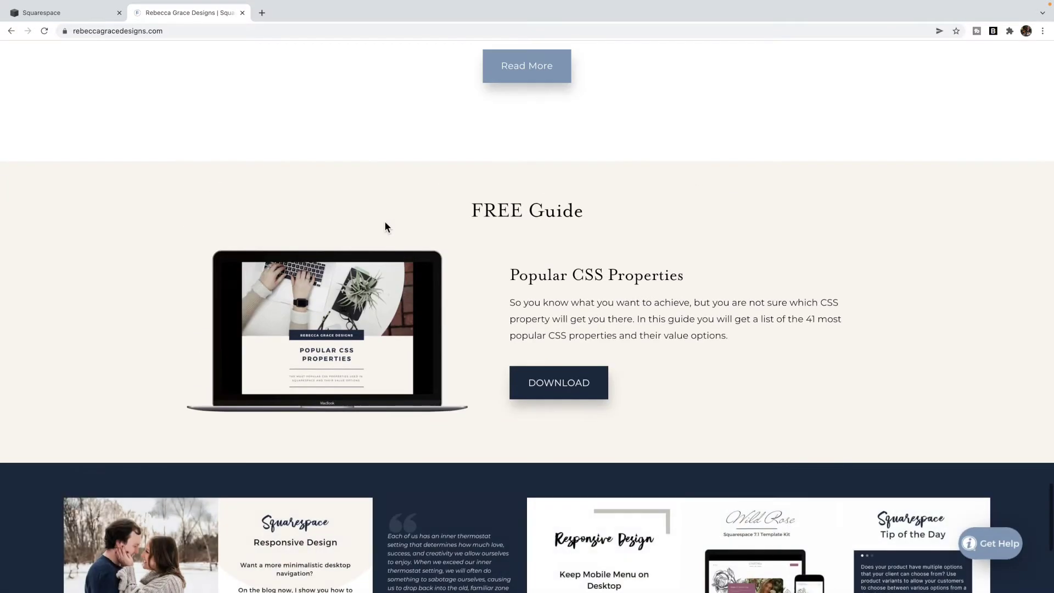
scroll(380, 243, "down", 2)
Step: Download the free Popular CSS Properties guide on Rebecca Grace Designs, then return to the Squarespace tab
left_click(570, 241)
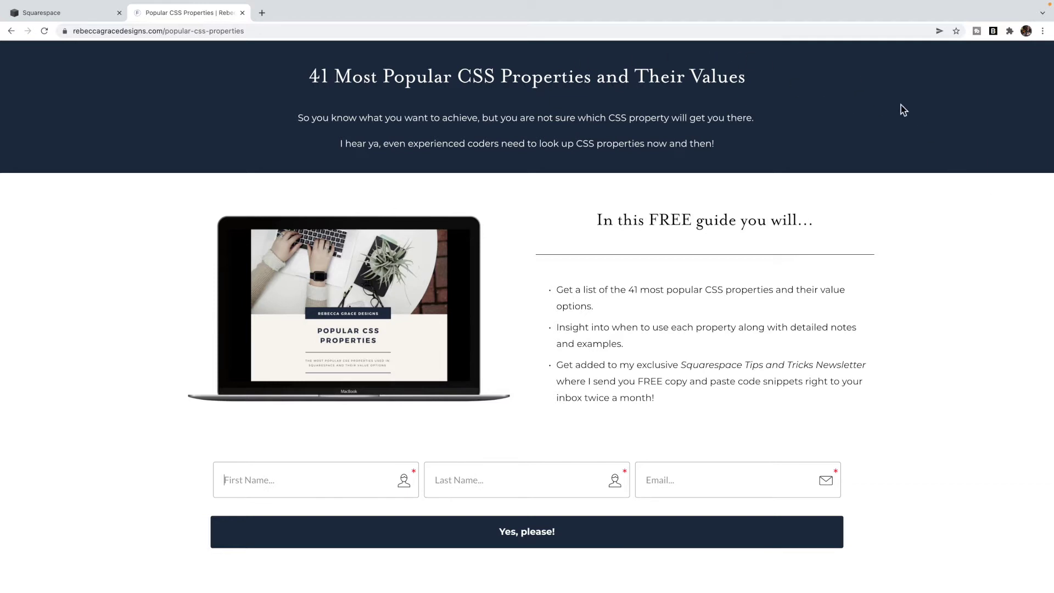
scroll(949, 241, "down", 2)
scroll(949, 246, "down", 1)
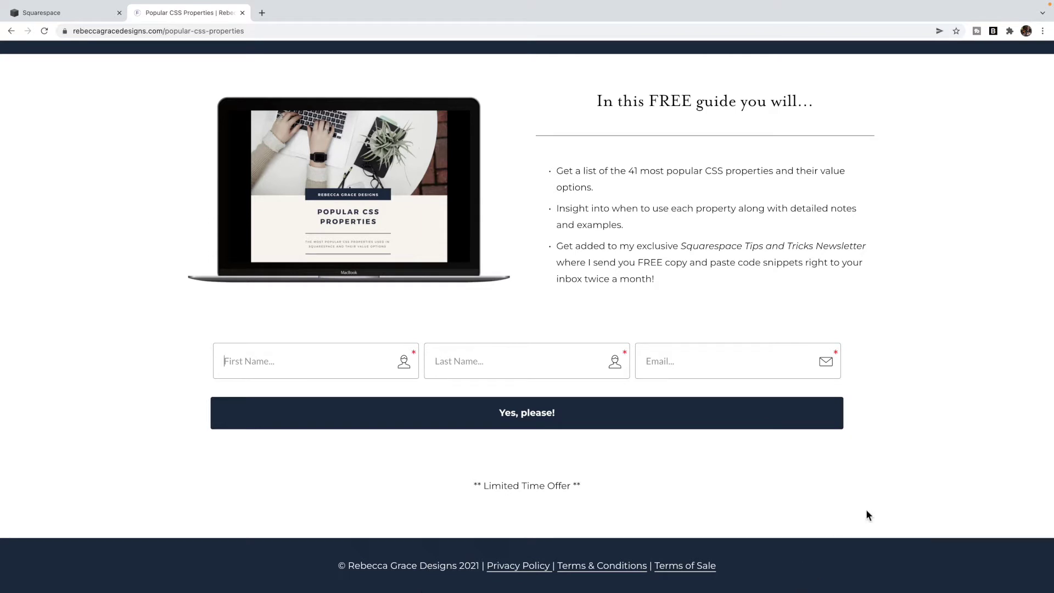
scroll(923, 429, "up", 3)
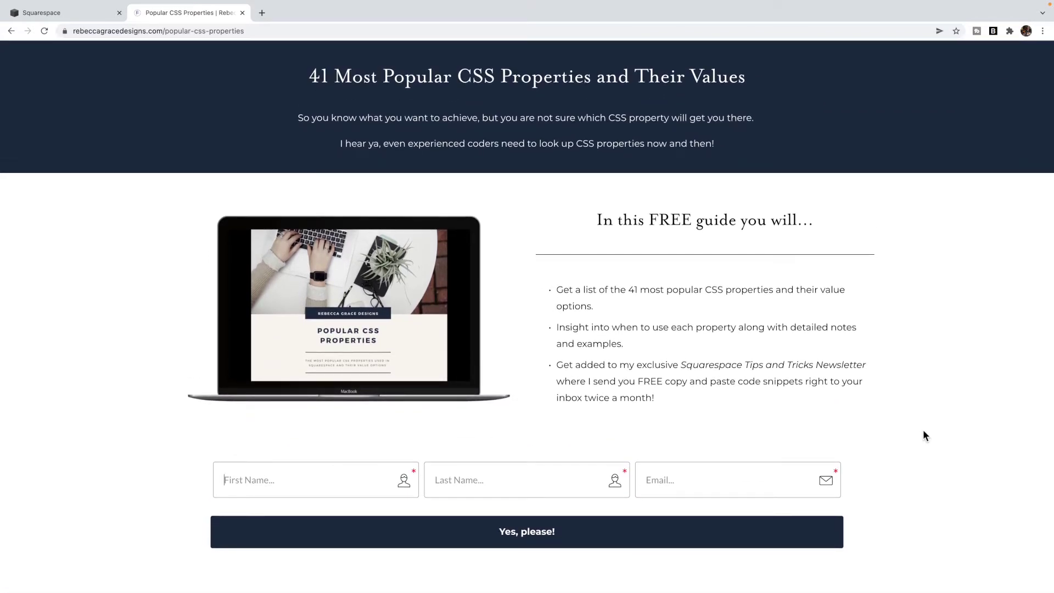
scroll(928, 435, "down", 1)
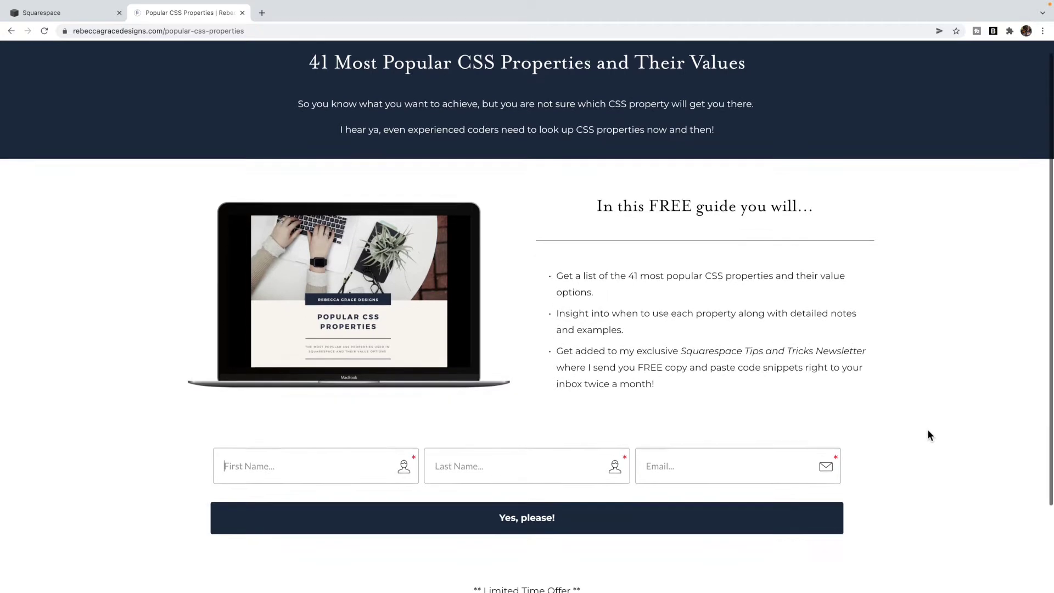
scroll(921, 478, "up", 1)
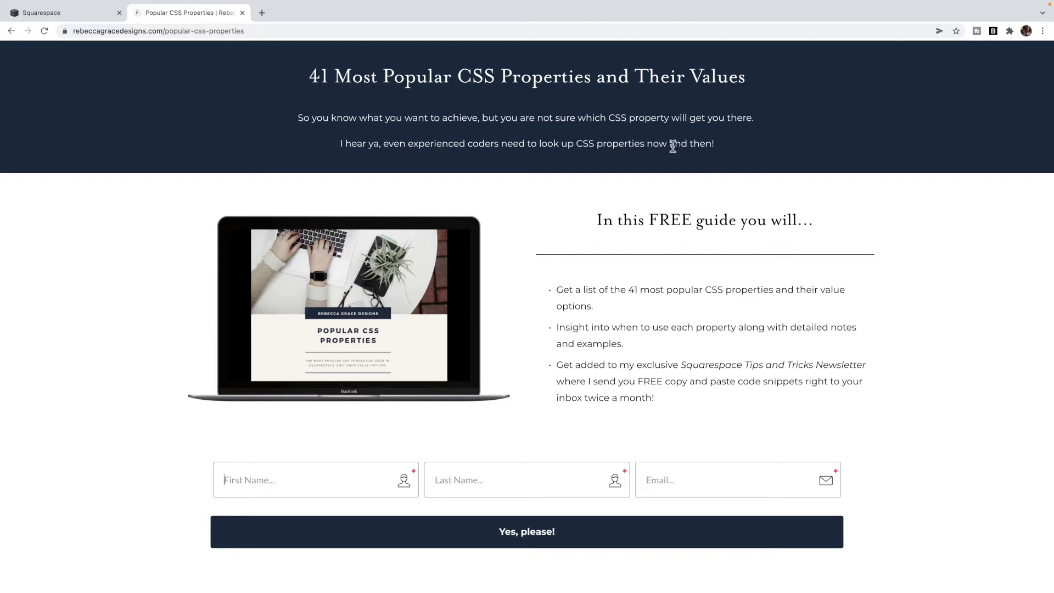
scroll(879, 298, "down", 3)
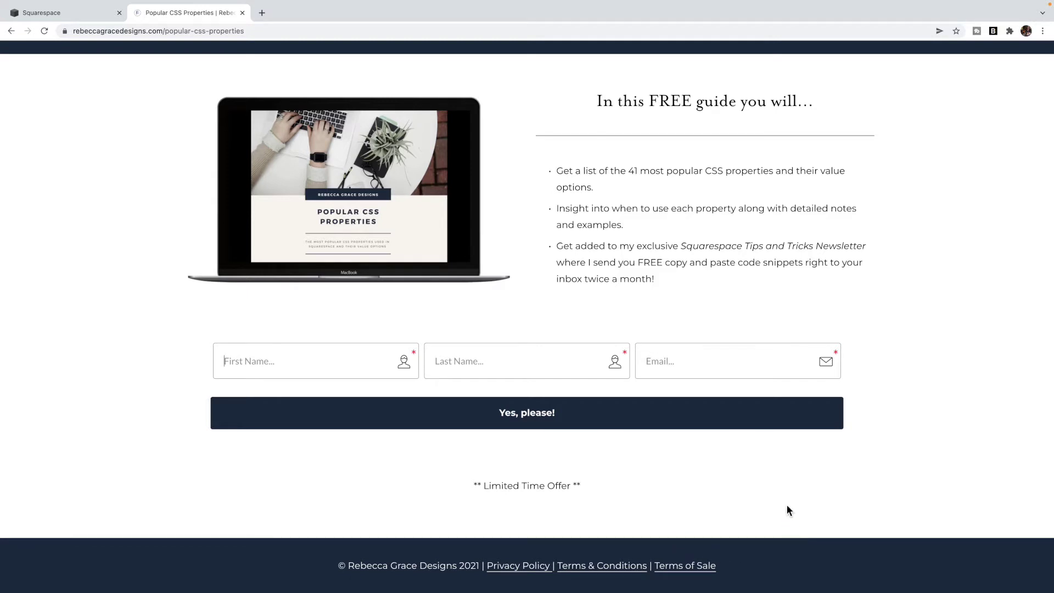
scroll(787, 507, "up", 3)
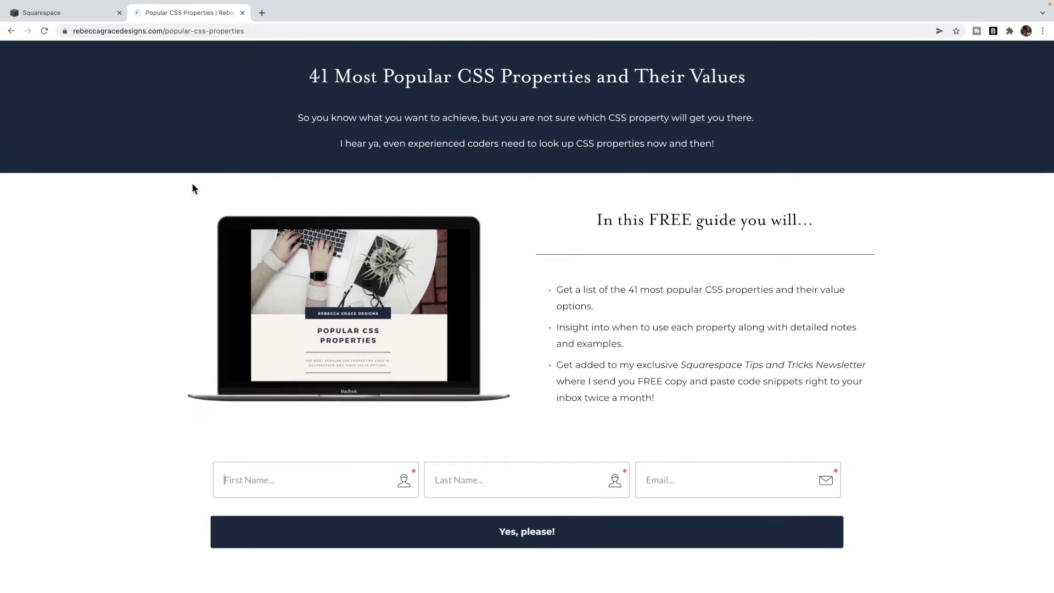
left_click(77, 13)
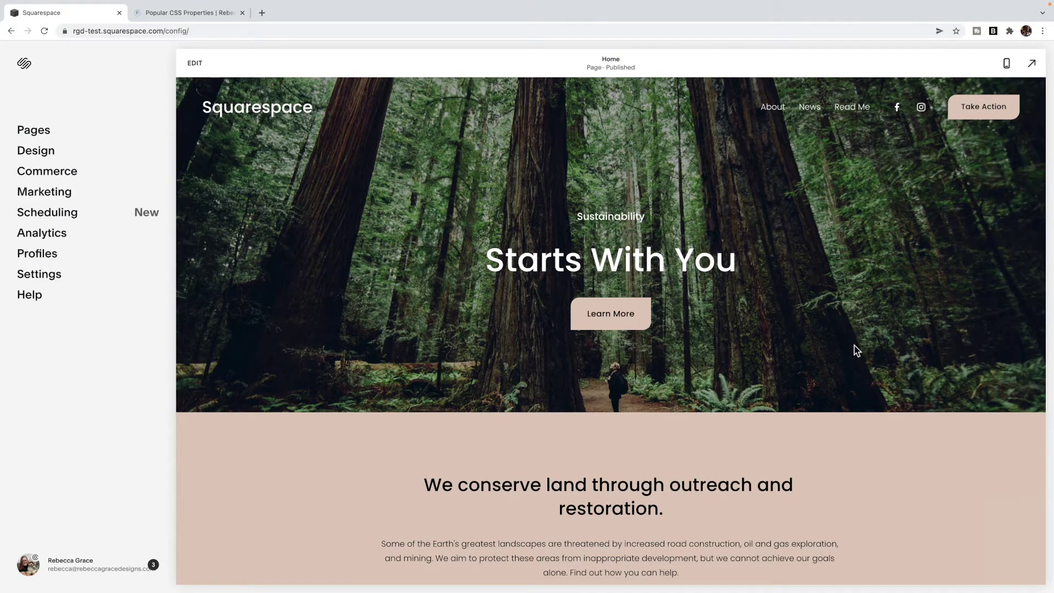
scroll(854, 346, "down", 3)
scroll(854, 345, "down", 4)
scroll(855, 345, "down", 5)
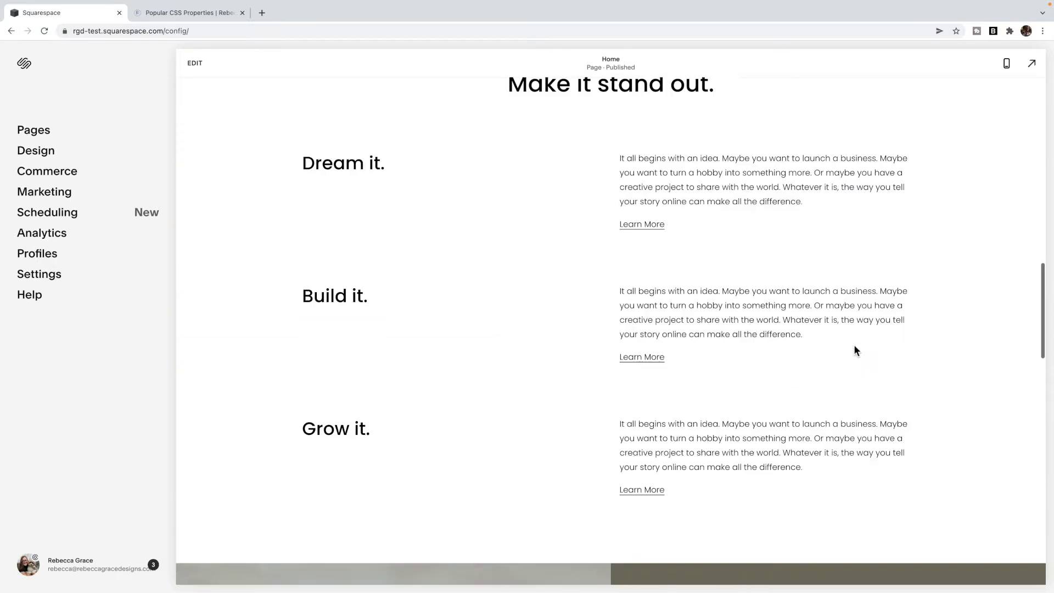
scroll(854, 345, "down", 3)
scroll(854, 346, "down", 4)
scroll(854, 345, "down", 3)
scroll(854, 344, "down", 3)
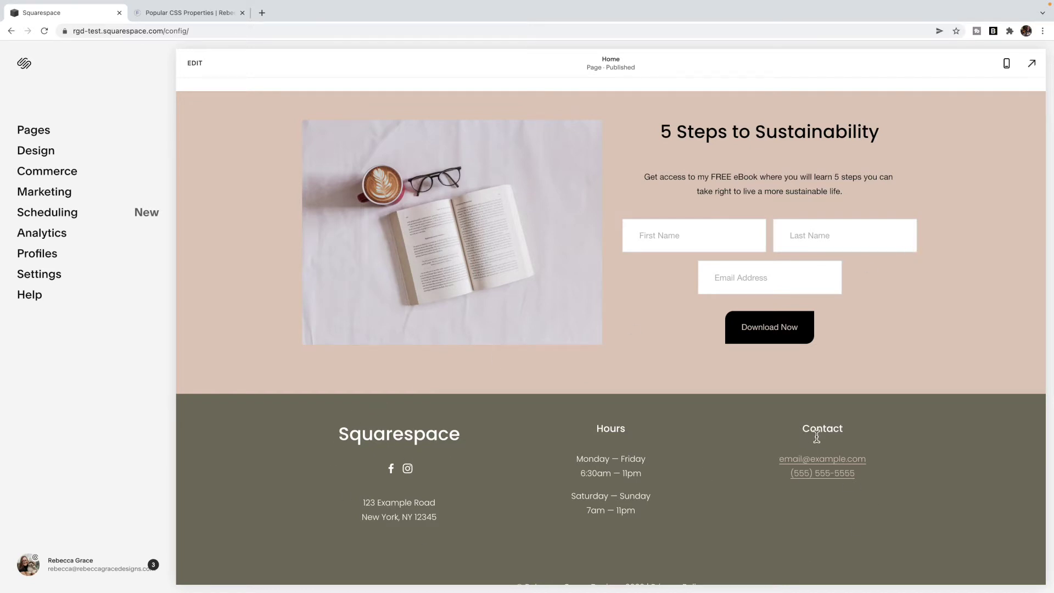
scroll(816, 437, "up", 3)
scroll(817, 436, "up", 10)
scroll(816, 434, "up", 10)
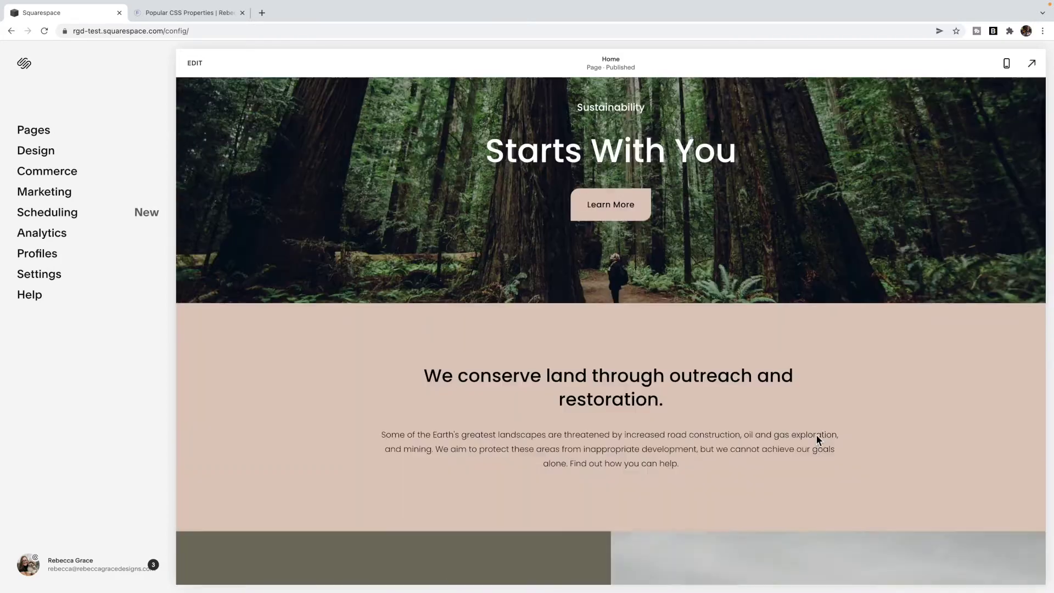
scroll(817, 434, "up", 3)
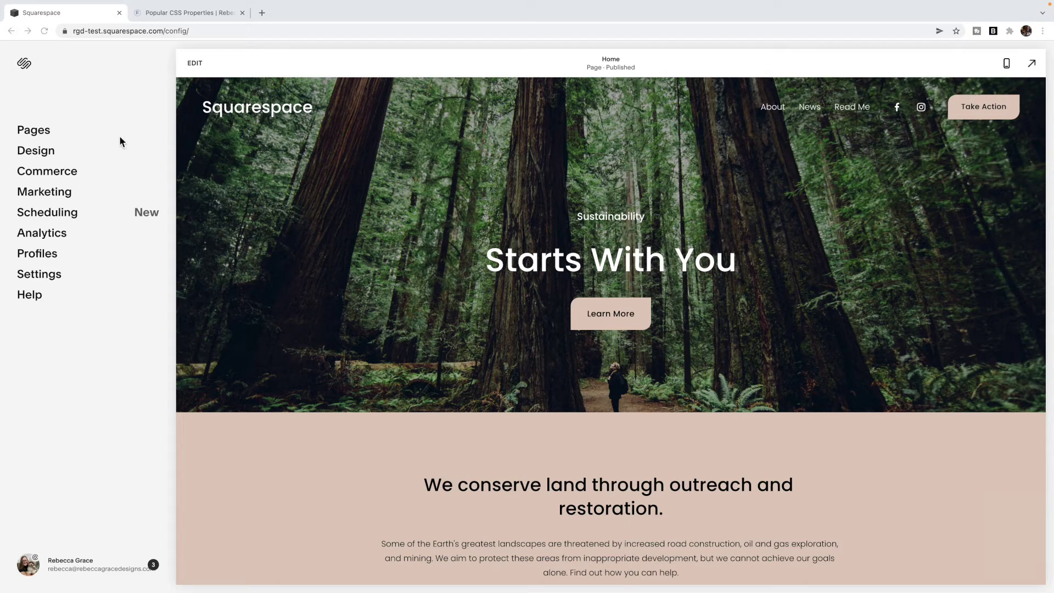
left_click(35, 138)
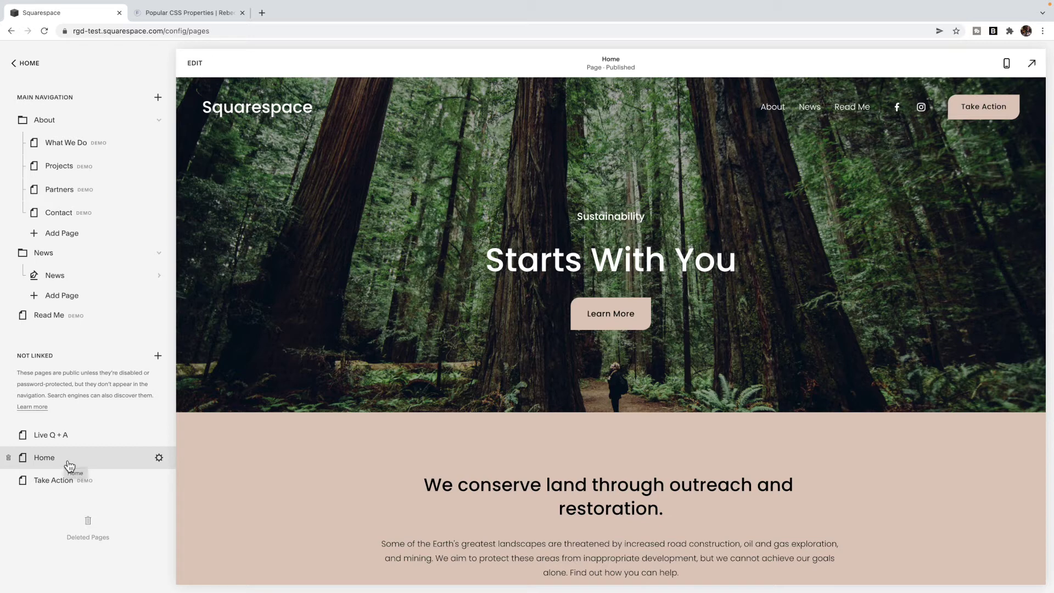
left_click(159, 459)
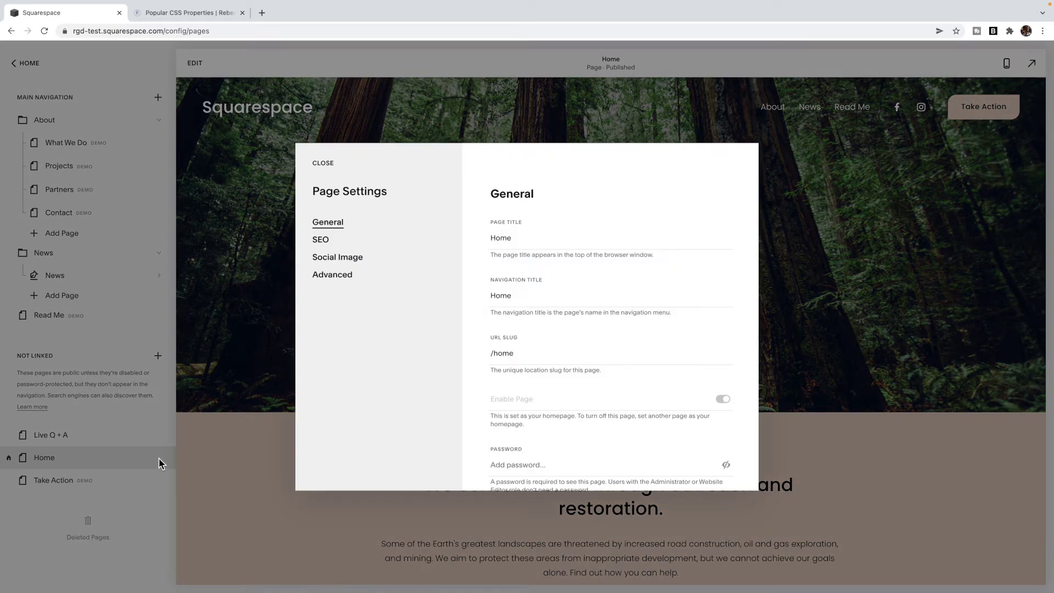
left_click(347, 285)
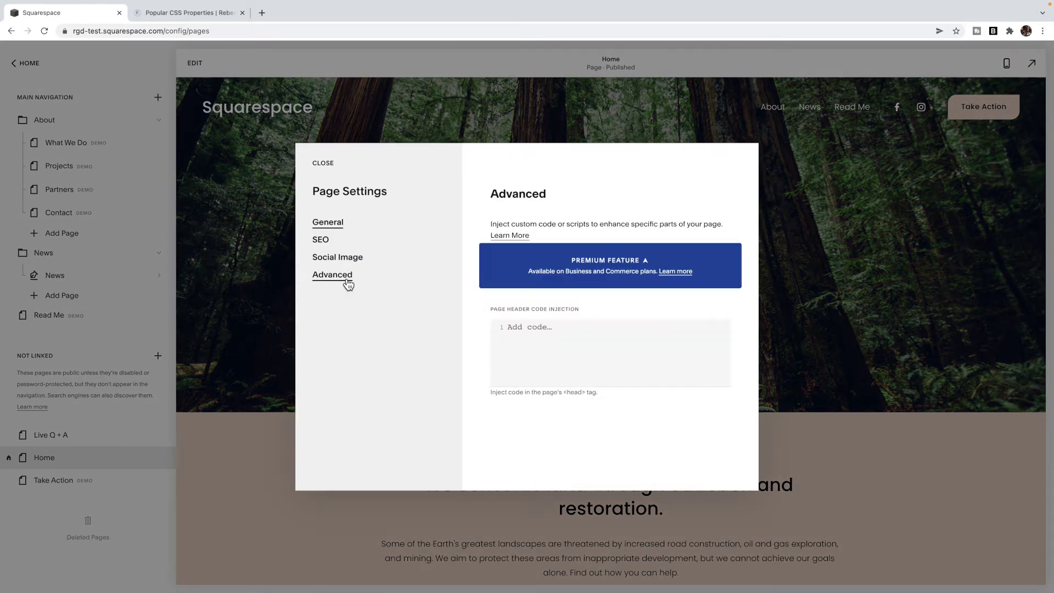
left_click(516, 327)
type("<!-- Hide the Header and Footer --> <style>   header, footer {        display: none;     } </style>")
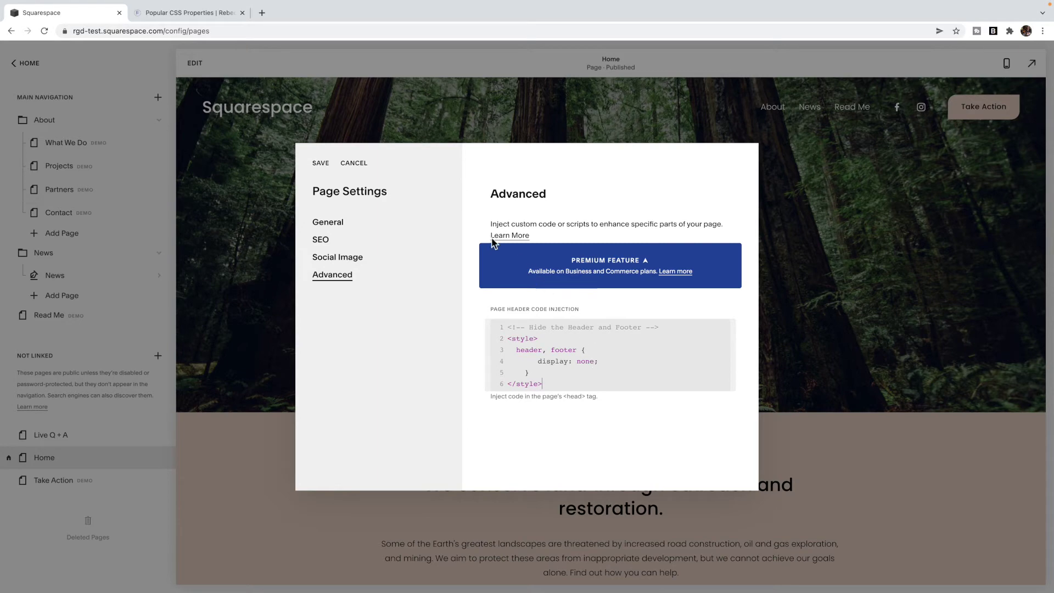
left_click(323, 164)
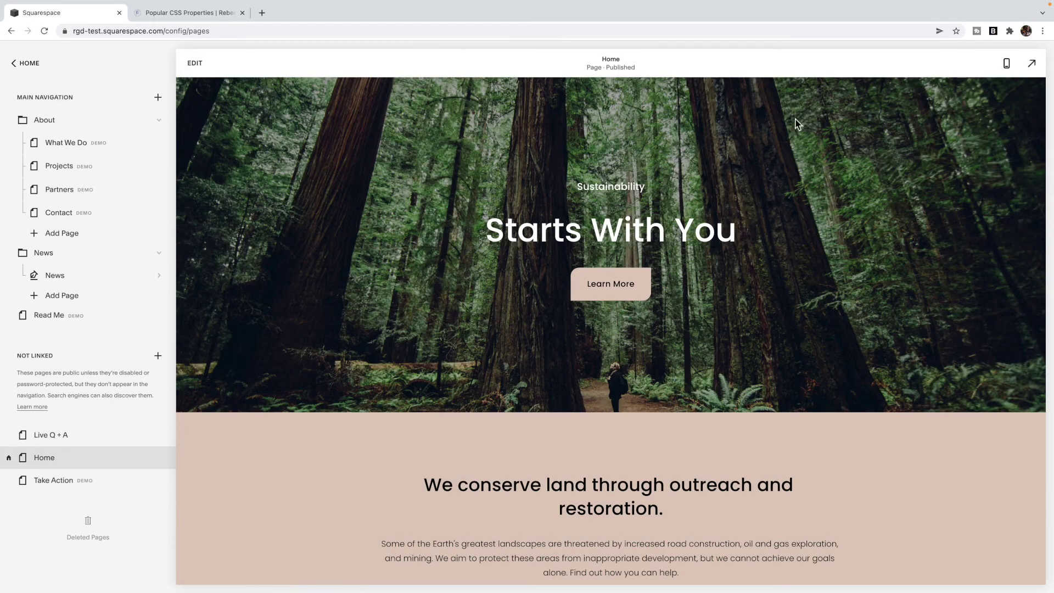
scroll(863, 282, "down", 10)
scroll(862, 284, "down", 5)
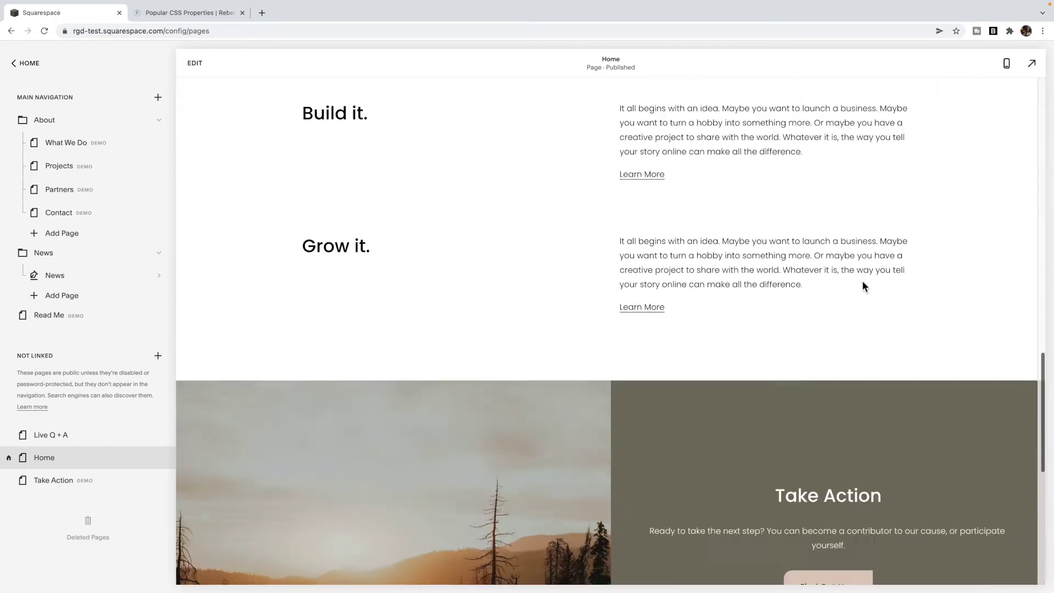
scroll(863, 285, "down", 5)
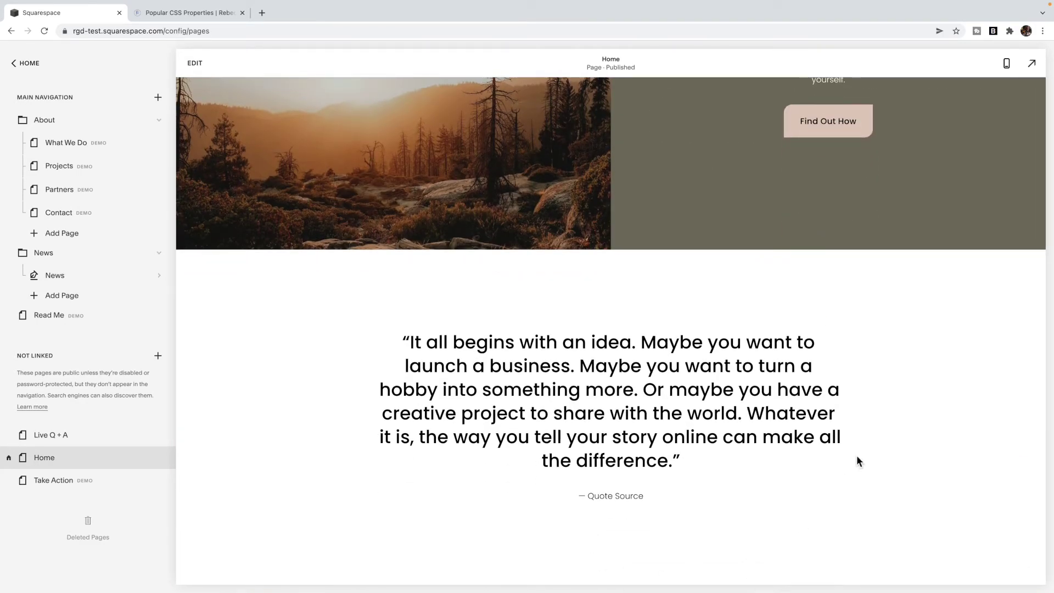
scroll(857, 456, "up", 2)
scroll(856, 455, "up", 5)
scroll(857, 456, "up", 5)
scroll(856, 456, "up", 5)
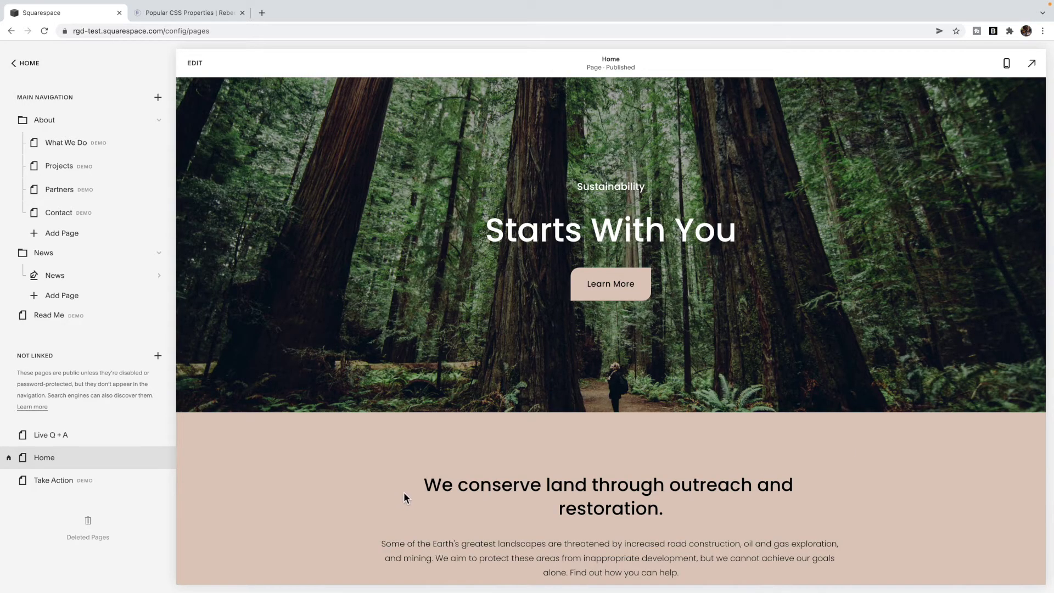
Step: Remove 'header, ' from the Home page's Advanced code injection so it targets '.page-section:nth-of-type(1)', and save
left_click(159, 459)
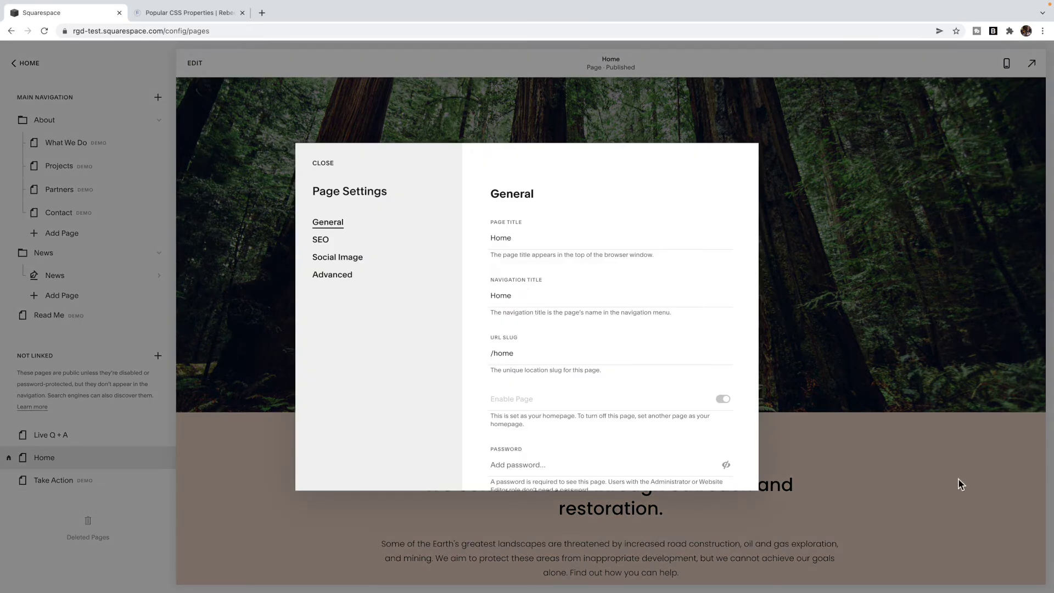
left_click(344, 277)
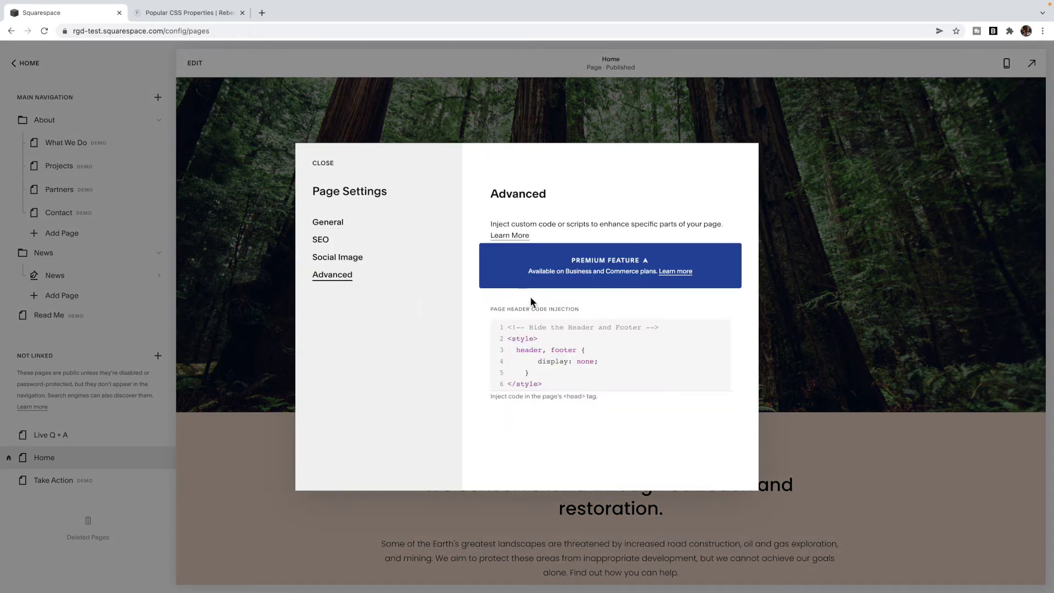
left_click_drag(548, 350, 518, 351)
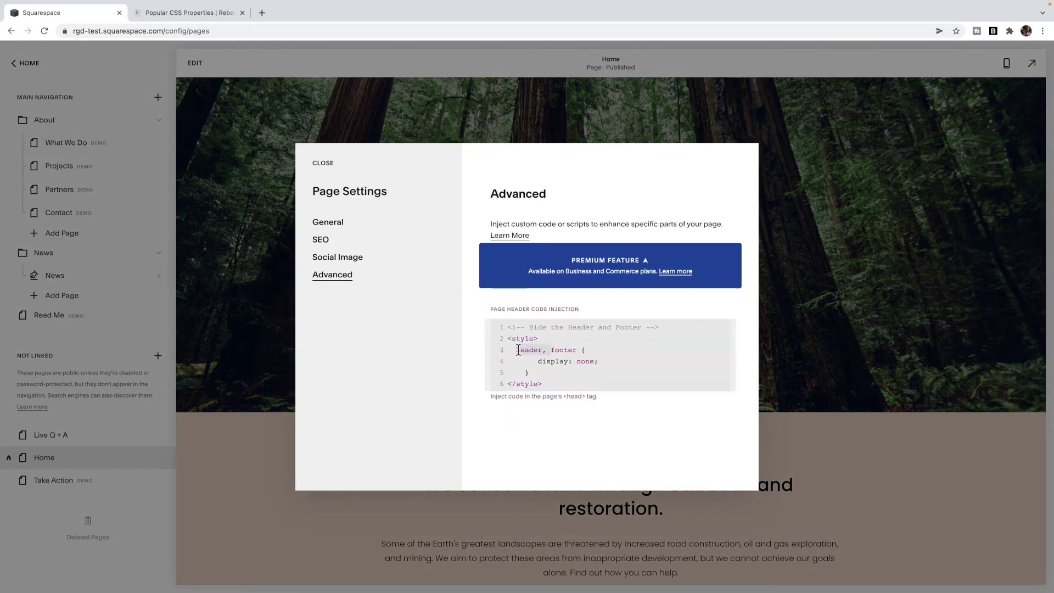
key("BackSpace")
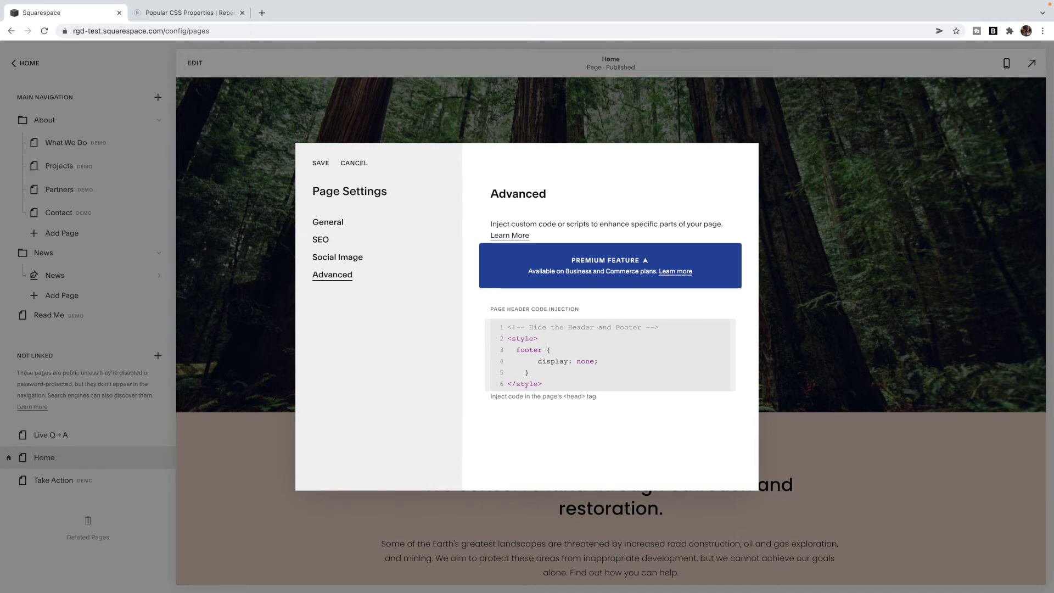
type(".pag")
type("e-section")
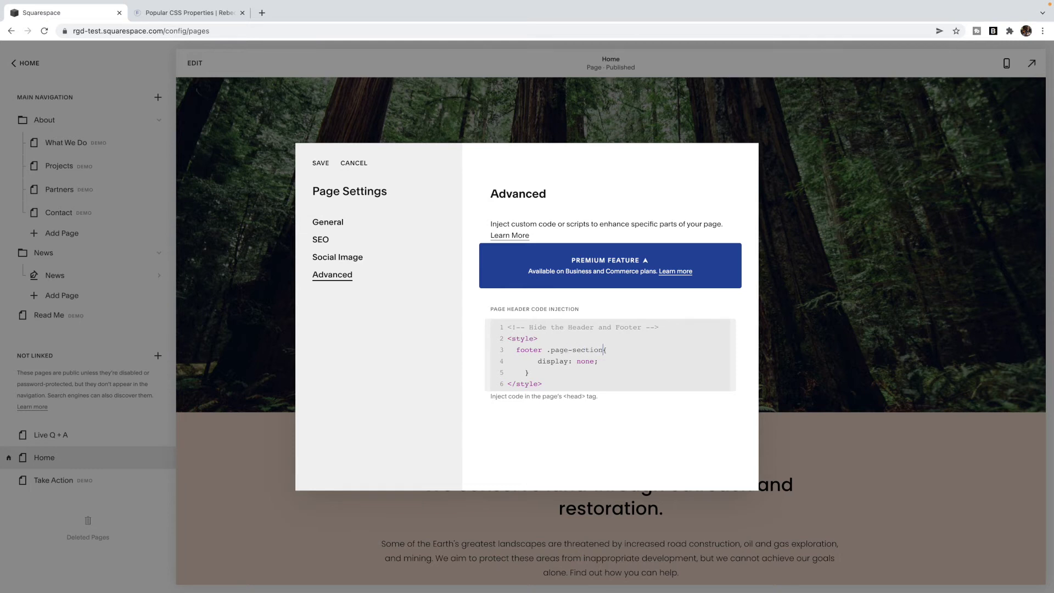
type(":nth-")
type("of-type")
type("(1)")
left_click(321, 164)
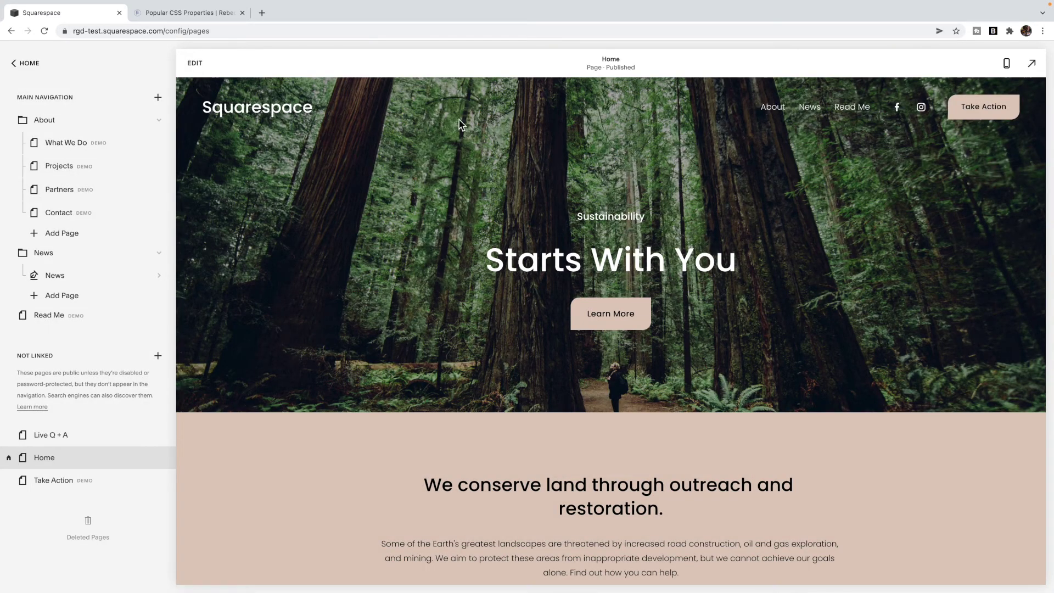
scroll(471, 133, "down", 3)
scroll(470, 129, "down", 6)
scroll(471, 129, "down", 3)
scroll(470, 129, "down", 4)
scroll(470, 128, "down", 4)
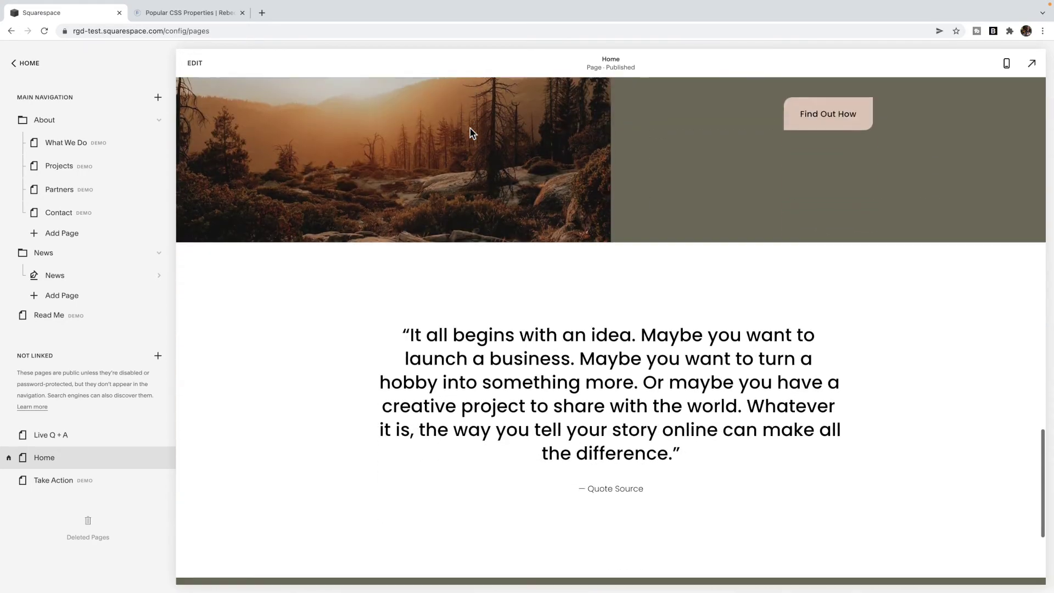
scroll(470, 129, "down", 3)
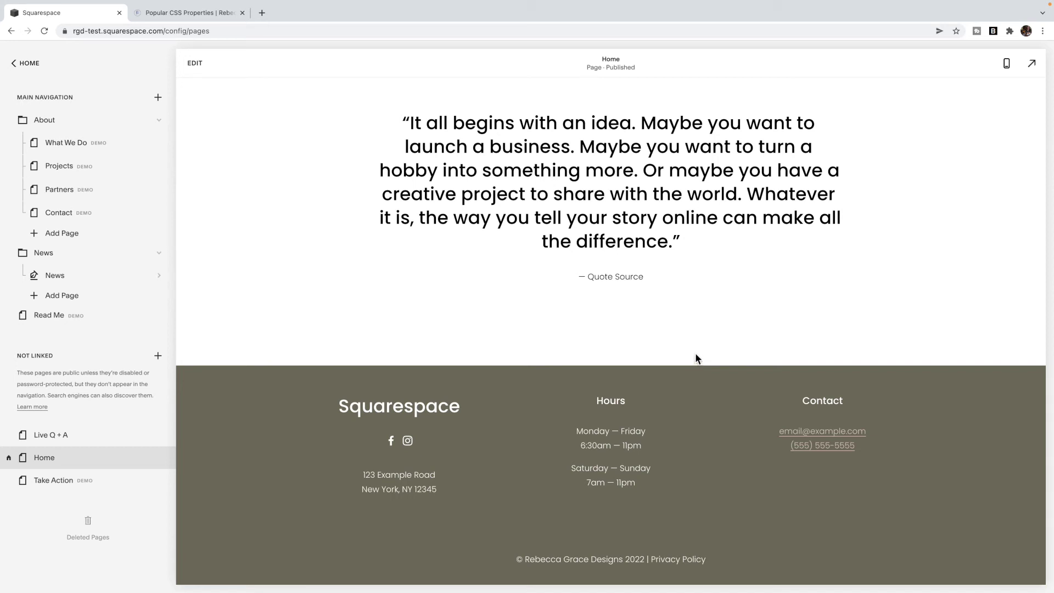
Step: Check the restored header and footer contact details, then reopen the Home page's settings
left_click(159, 458)
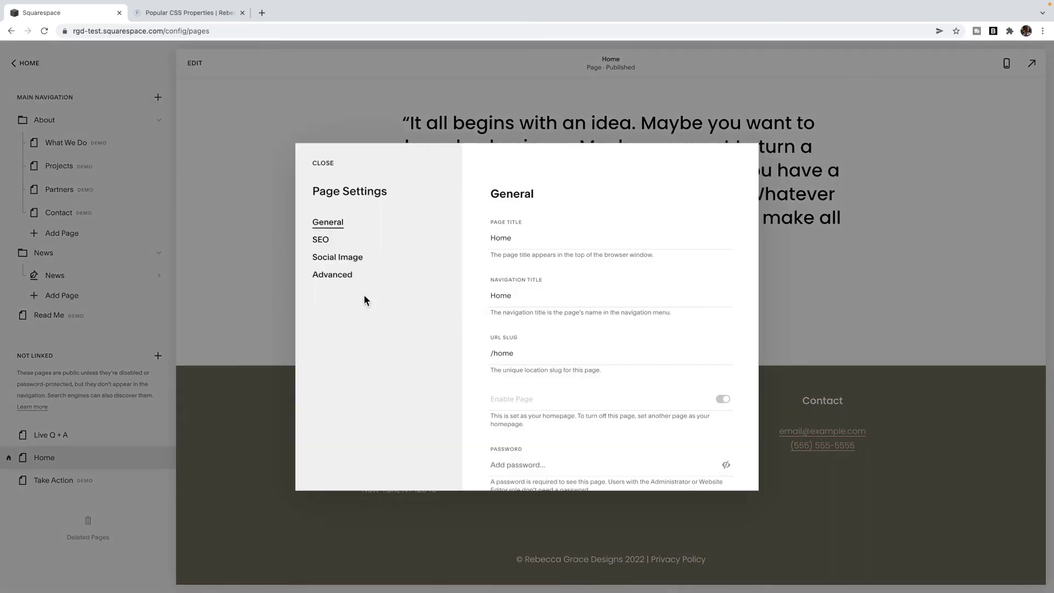
Step: Insert 'header, ' before 'footer' on line 3 of the Home page's Advanced code injection, and save
left_click(353, 279)
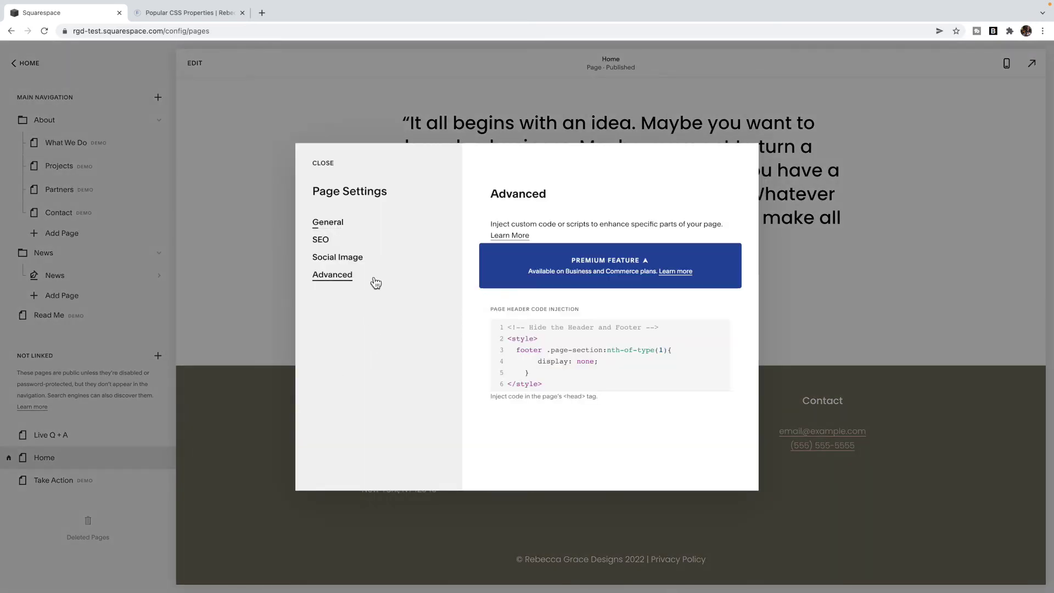
left_click(518, 351)
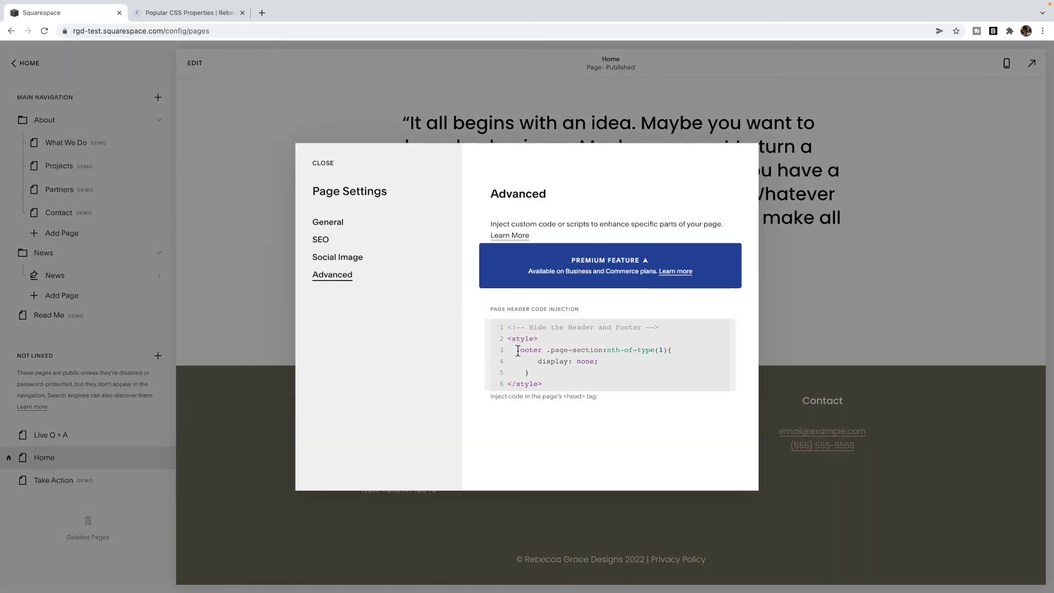
type("header,")
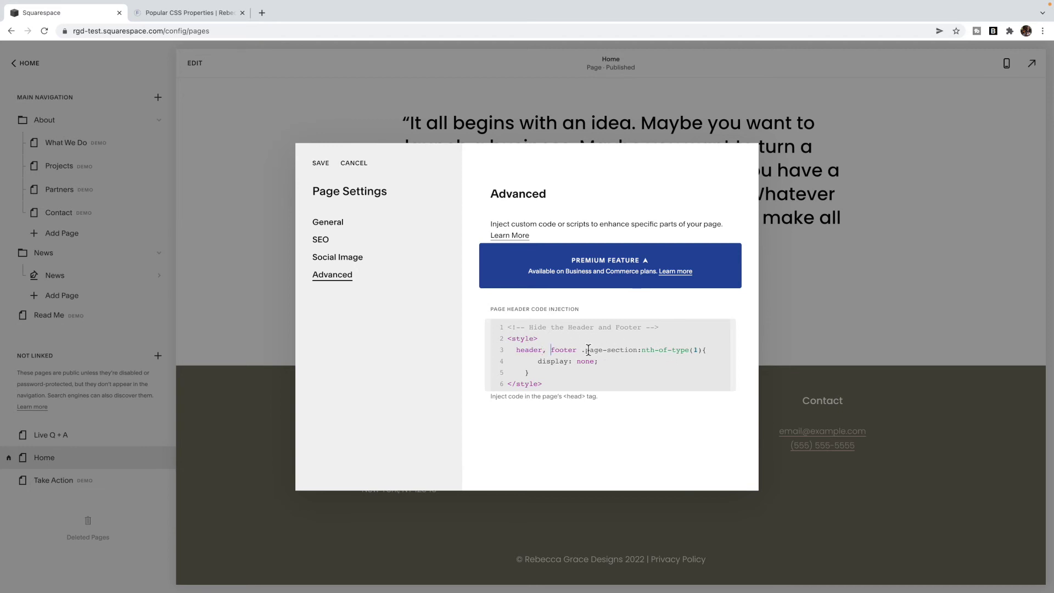
left_click(321, 165)
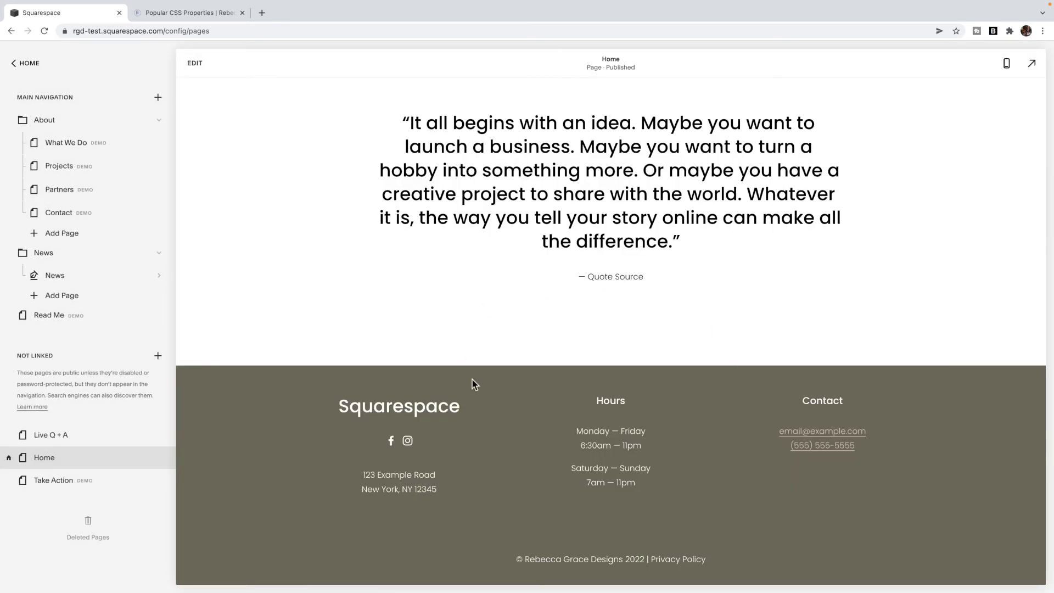
scroll(584, 352, "up", 10)
scroll(584, 353, "up", 10)
scroll(584, 353, "up", 10)
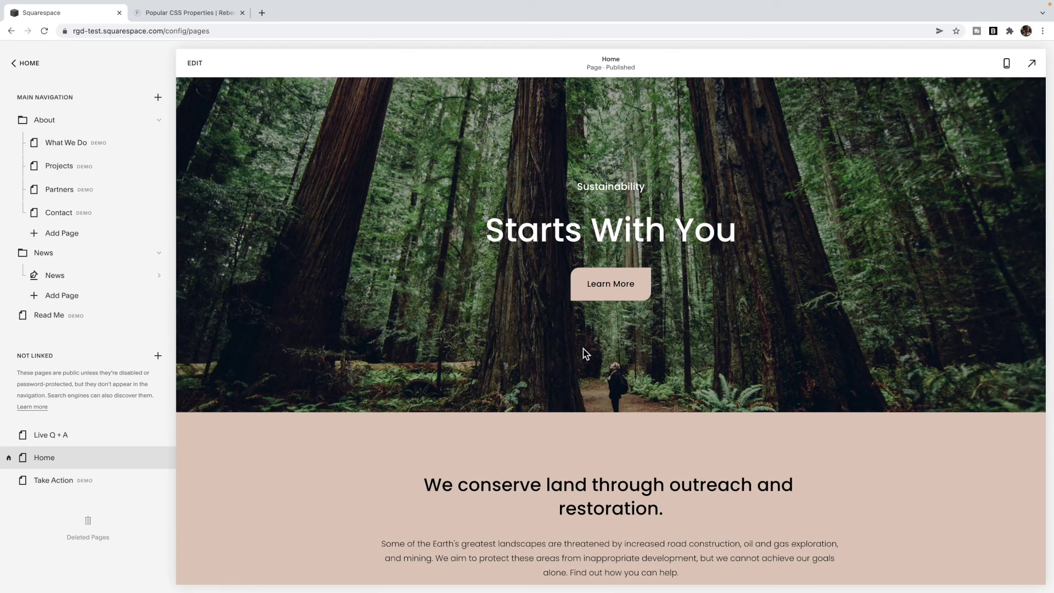